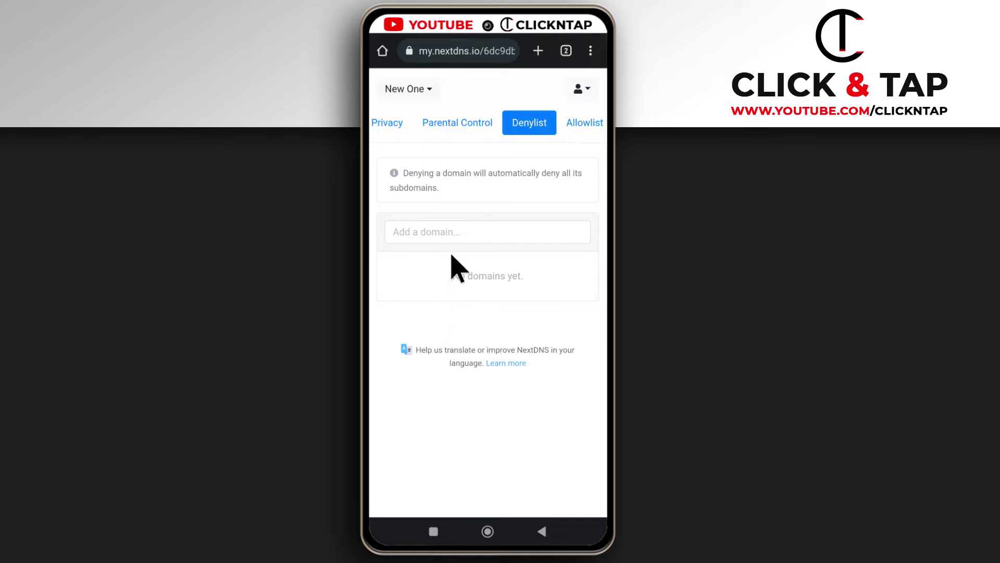
# Step: Enter yahoo.com in the add-domain field and submit it to the Denylist
pyautogui.click(460, 232)
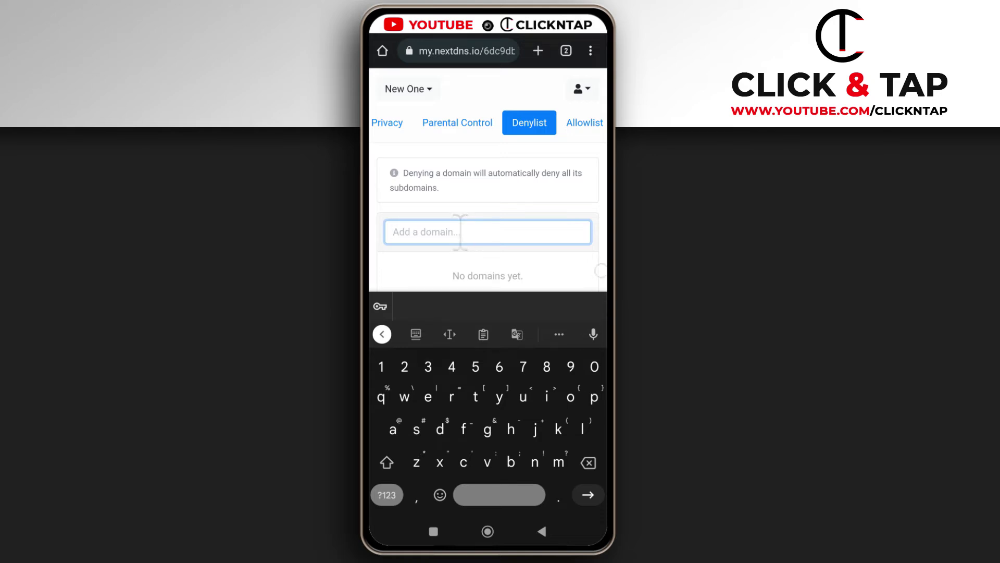
pyautogui.write('yahoo.com')
pyautogui.click(588, 495)
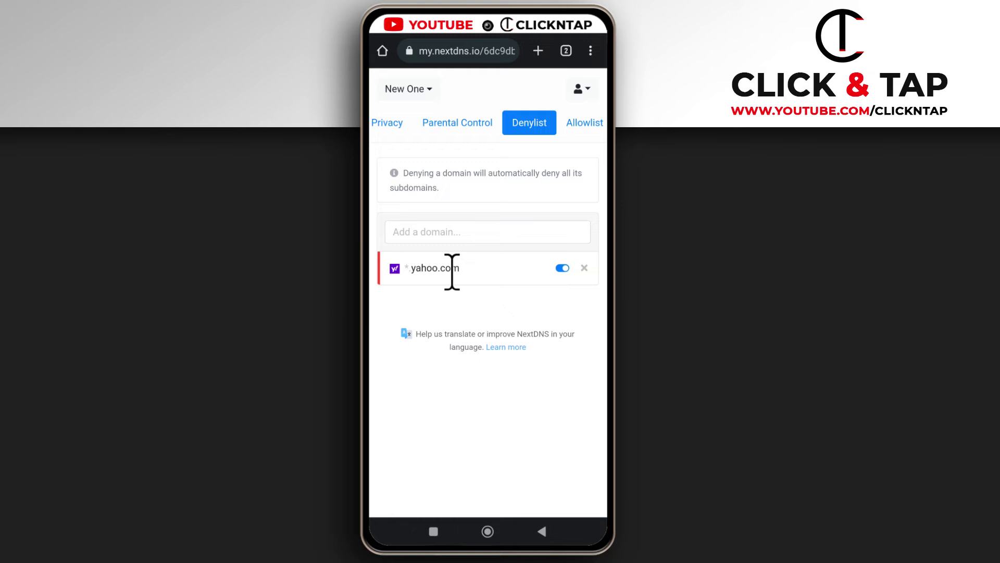
# Step: Enter tiktok.com in the add-domain field and submit it to the Denylist
pyautogui.click(451, 233)
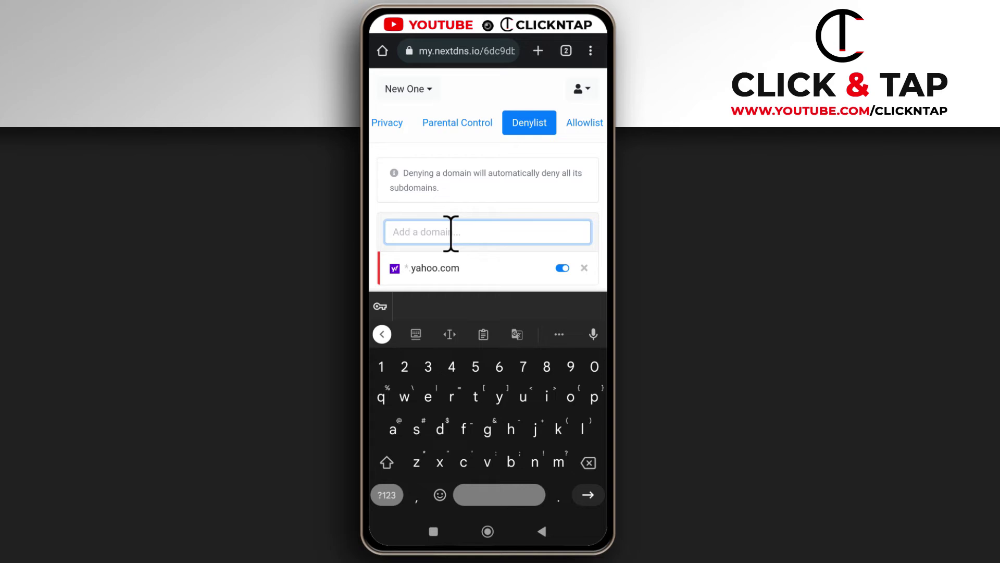
pyautogui.write('tikt')
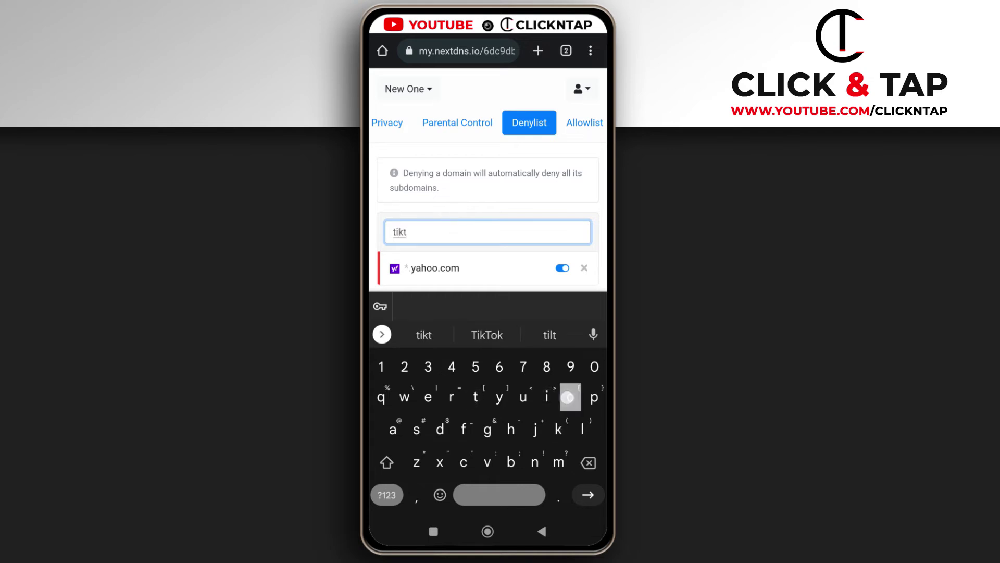
pyautogui.write('ok.com')
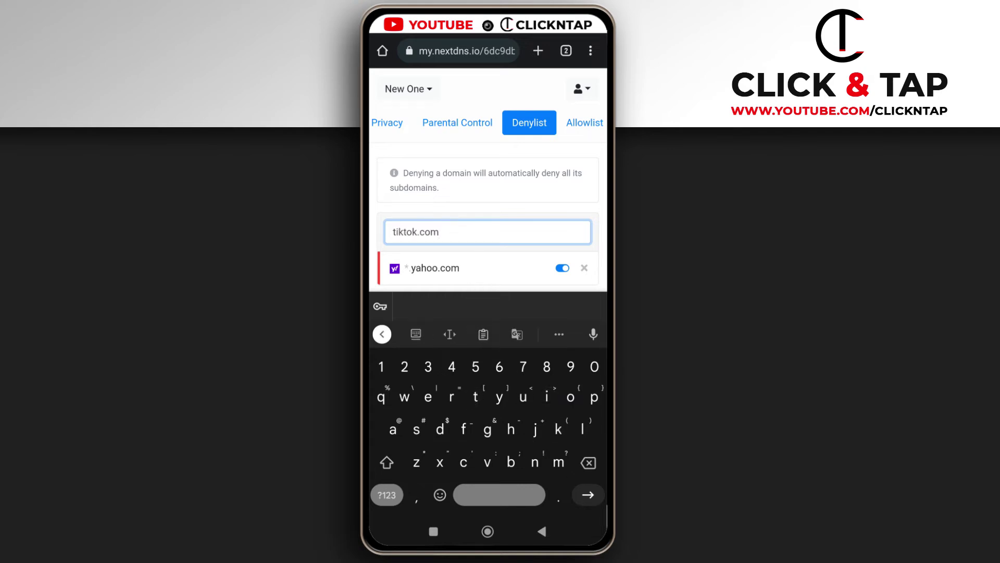
pyautogui.click(588, 496)
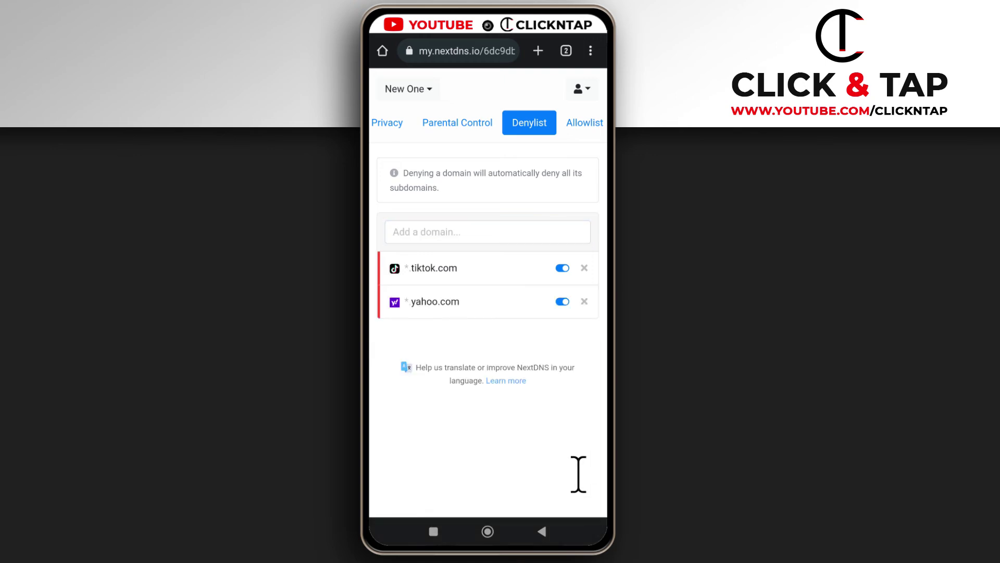
# Step: Type bing.com into the add-domain field, correcting the stray letter, and submit it
pyautogui.click(463, 233)
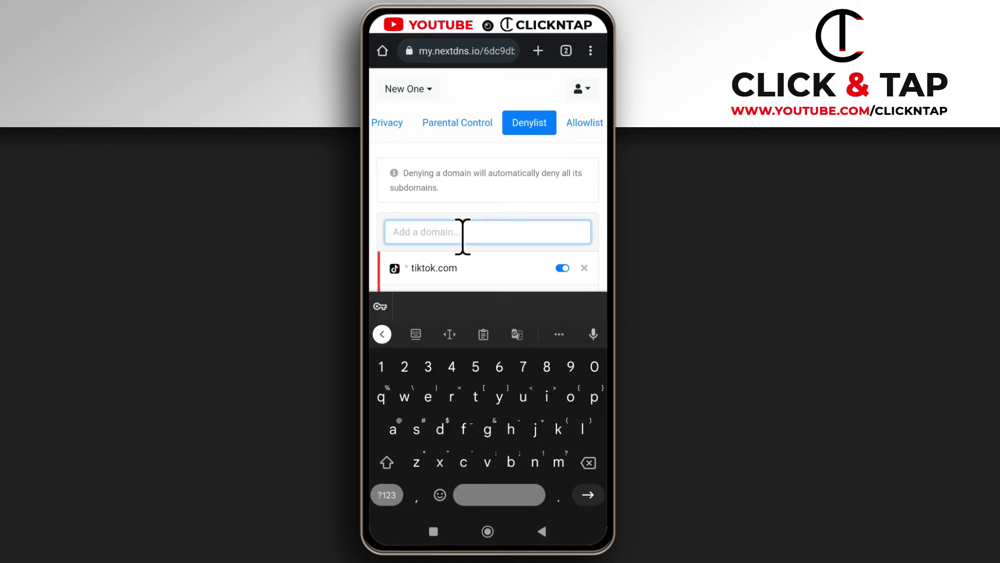
pyautogui.write('bing')
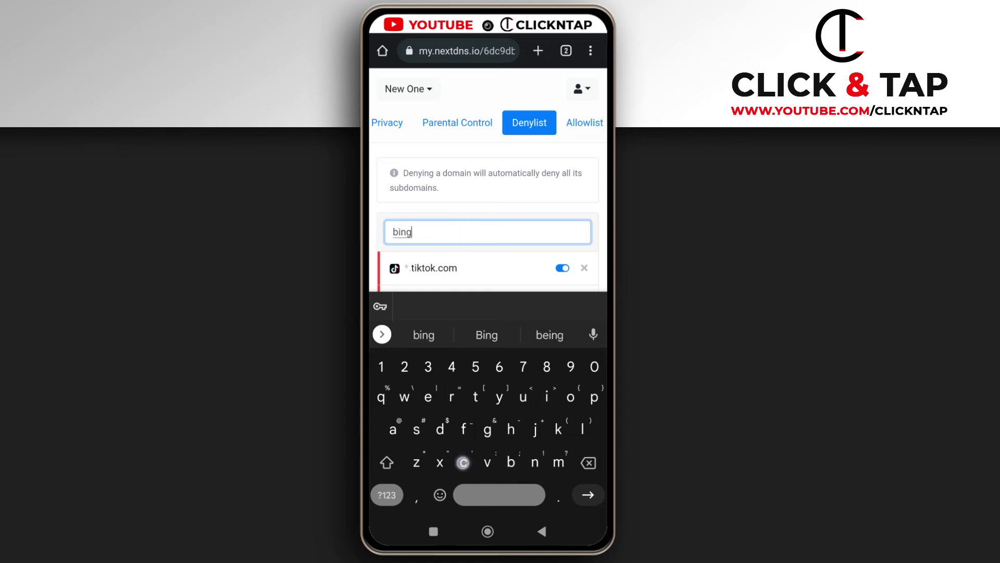
pyautogui.write('c')
pyautogui.press('BackSpace')
pyautogui.write('.com')
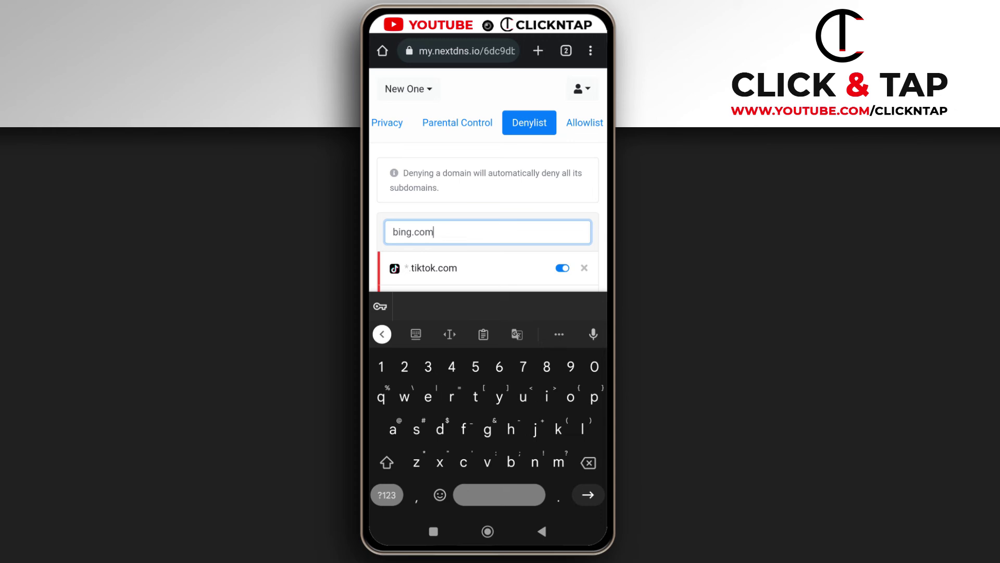
pyautogui.click(587, 495)
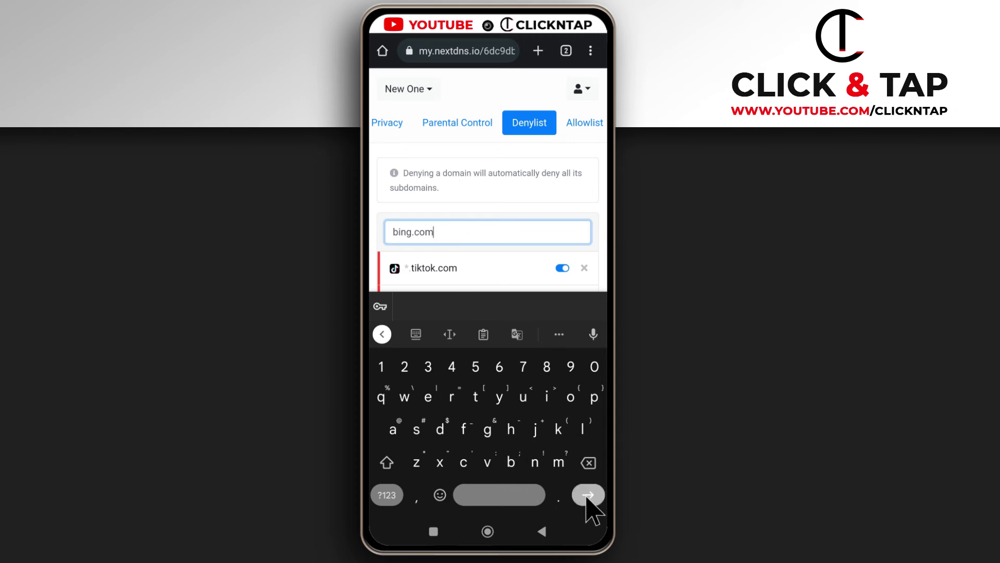